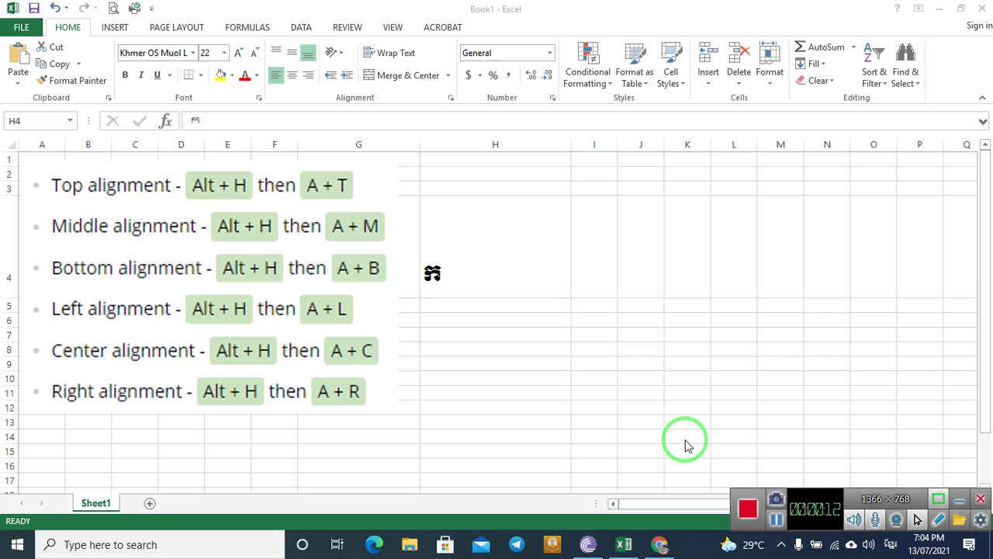
Launch Word with winword from the Run prompt, then reopen it on a fresh Blank document.
key(super+r)
key(Return)
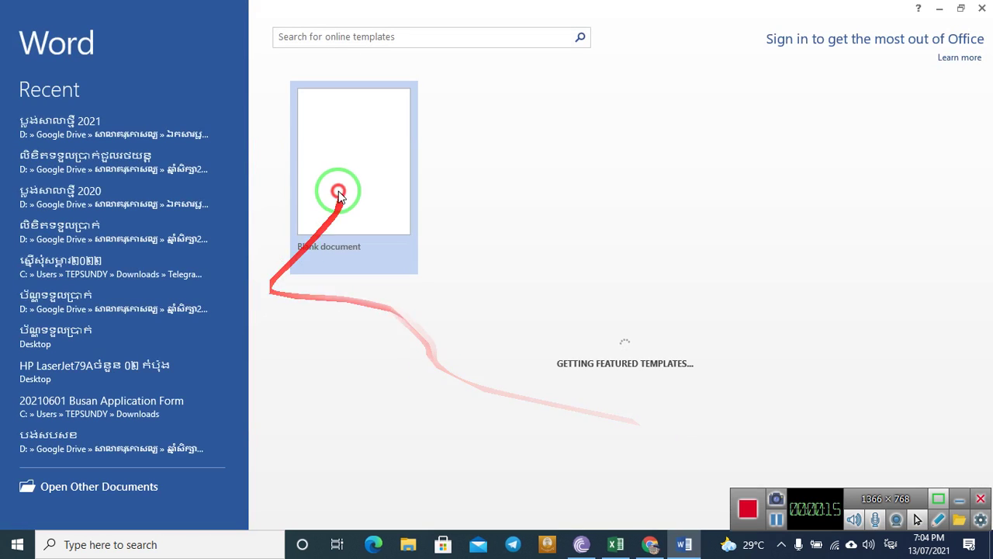
click(338, 195)
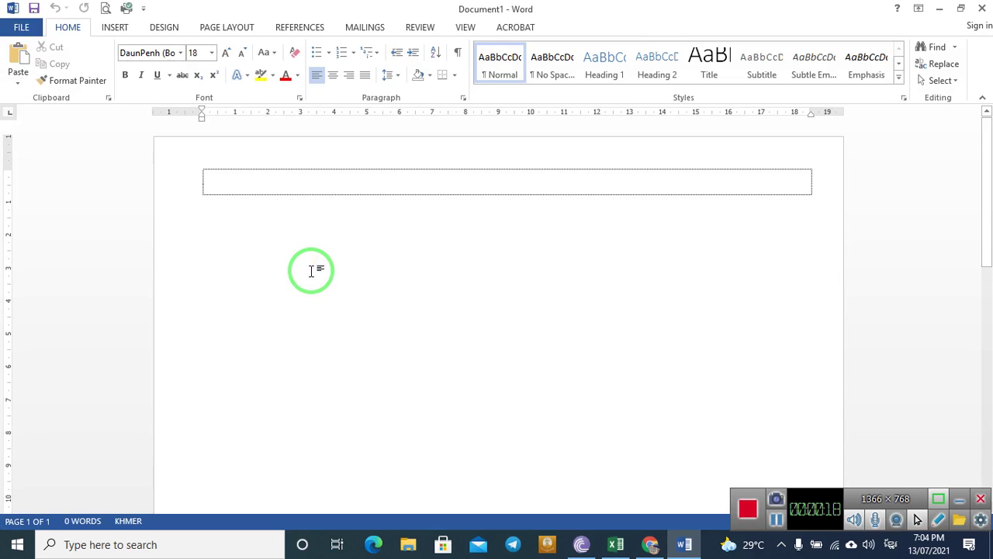
key(ctrl+w)
click(981, 8)
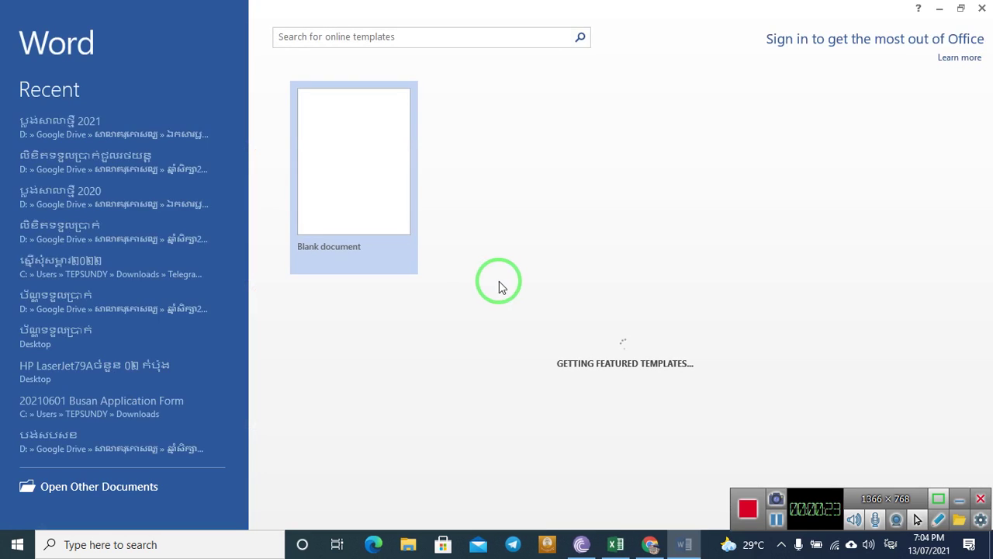
click(357, 226)
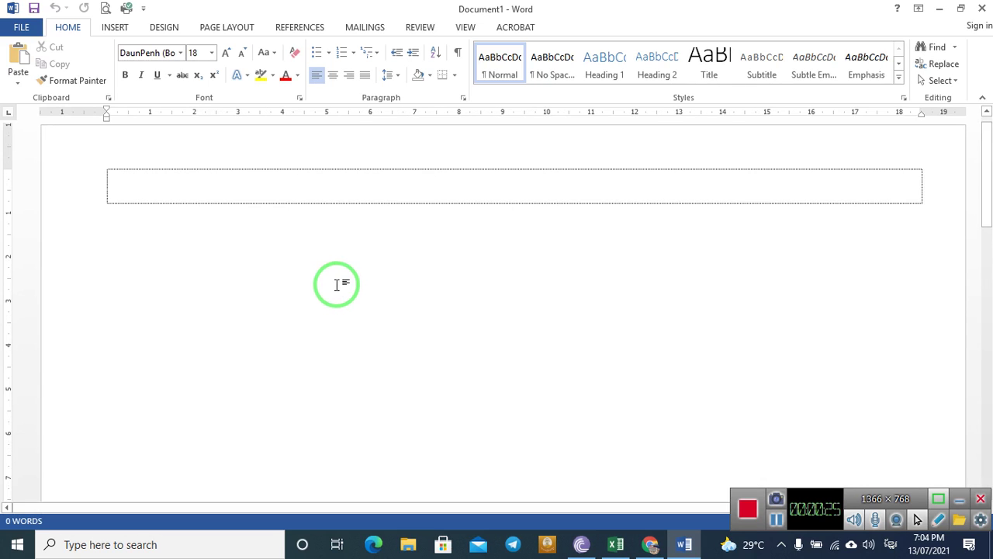
Type the Khmer title ព្រះរាជាណាចក្រកម្ពុជា into the top table cell using the Khmer keyboard.
click(422, 190)
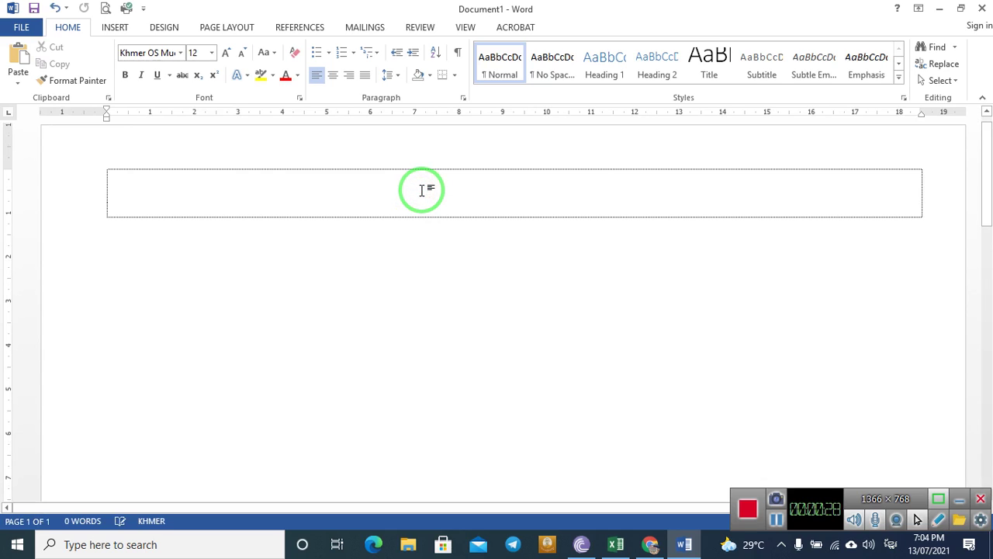
key(alt+shift)
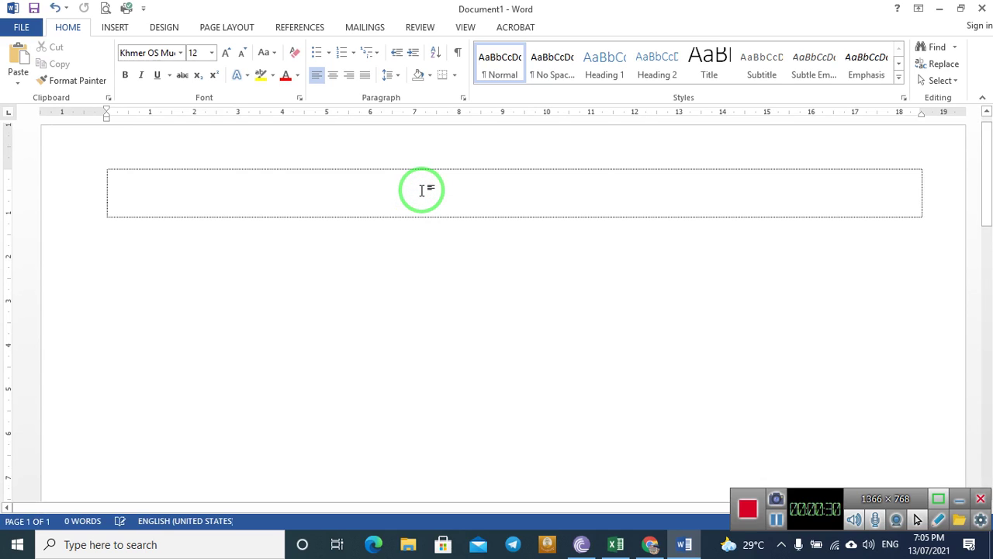
text(Bjr)
key(BackSpace)
key(BackSpace)
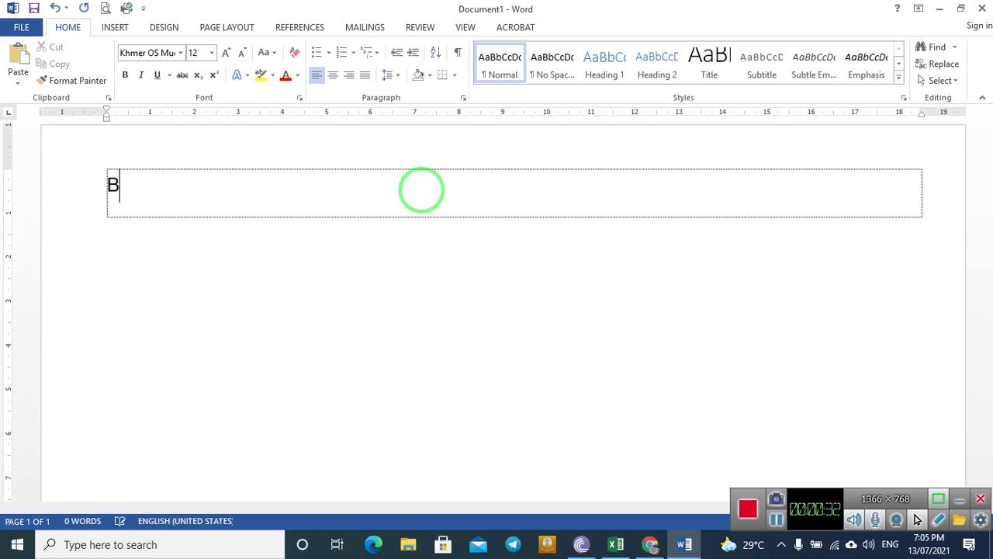
key(BackSpace)
key(alt+shift)
text(ព្រះរាជា)
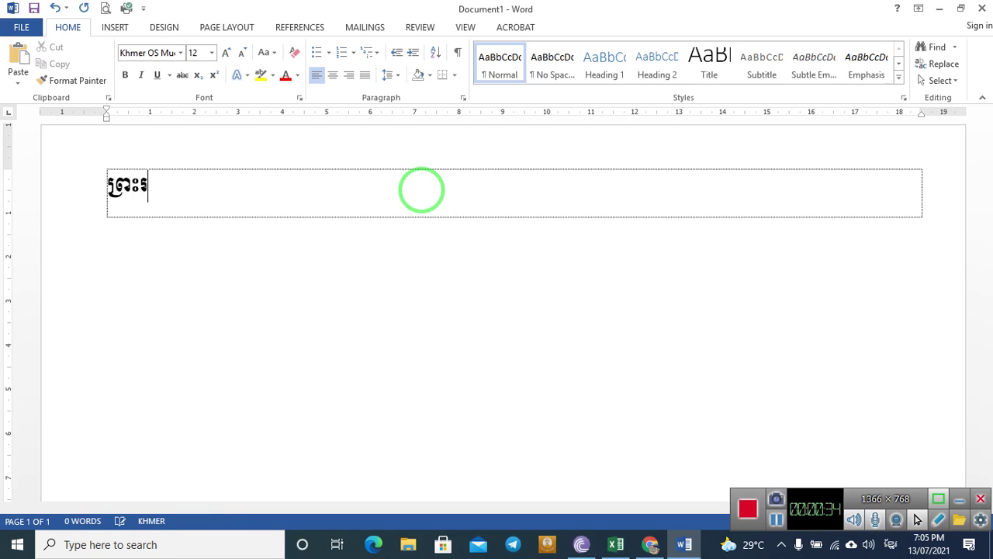
text(ណាច)
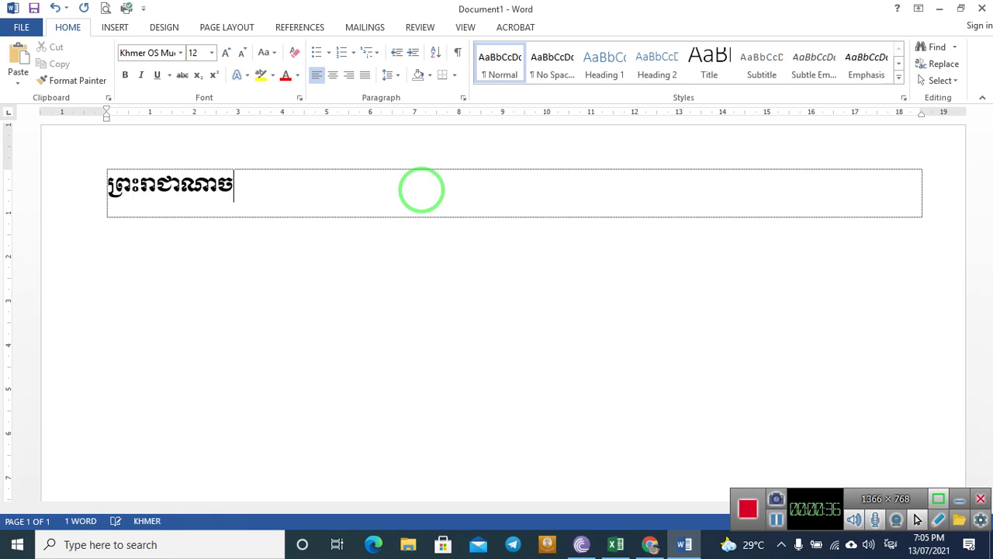
text(ក្រកម្ពុ)
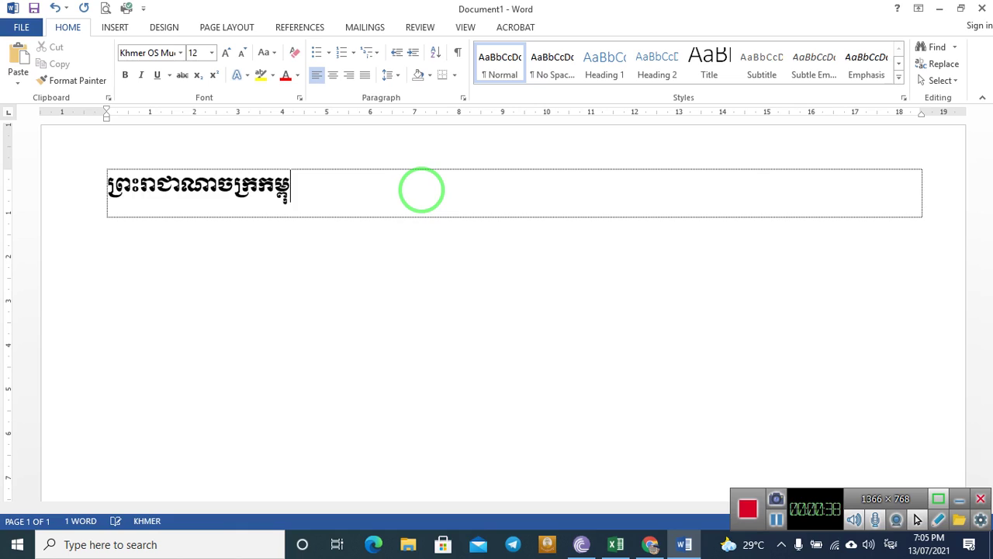
text(ជា)
Try justify, right and left alignment on the title, center it, and add a row below.
key(ctrl+j)
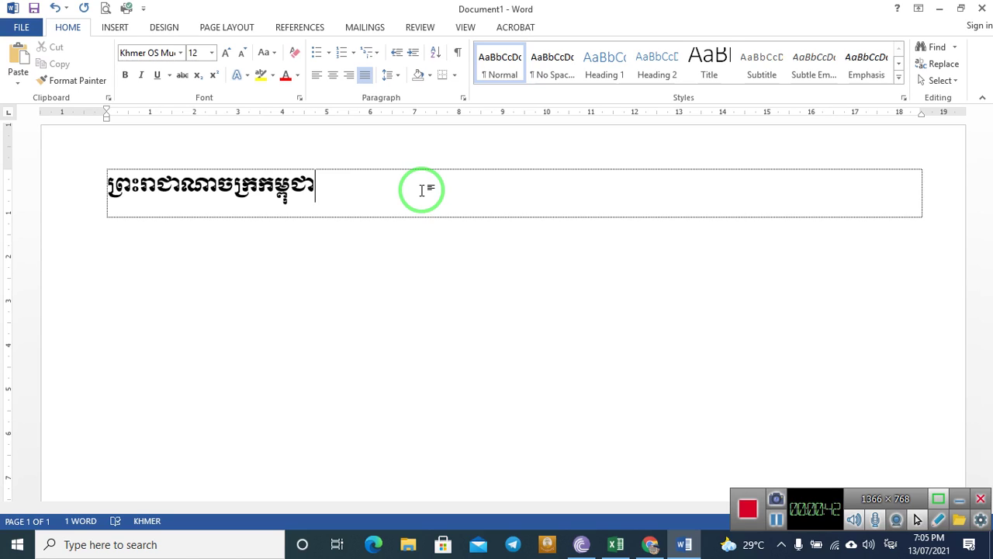
key(ctrl+l)
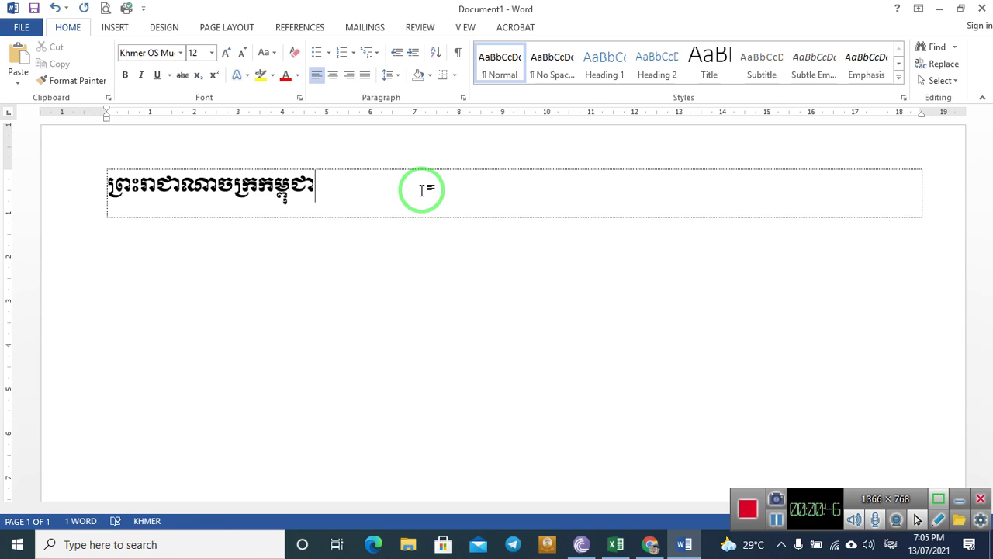
key(alt+shift)
key(ctrl+r)
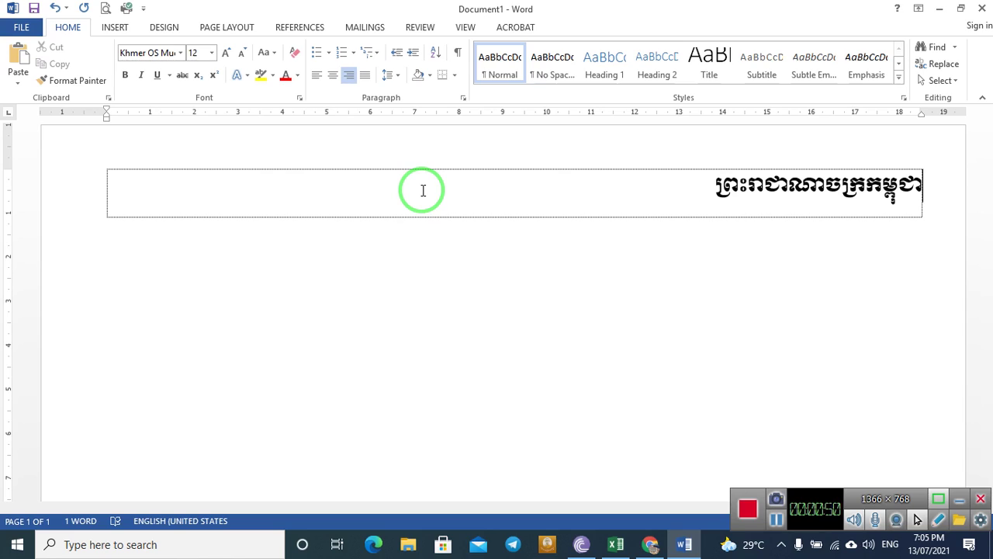
key(ctrl+l)
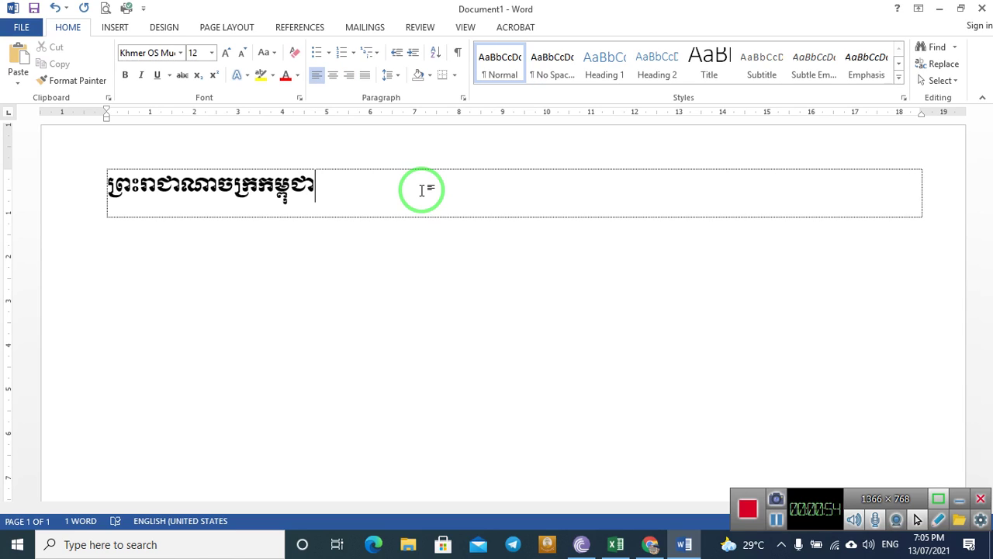
key(ctrl+e)
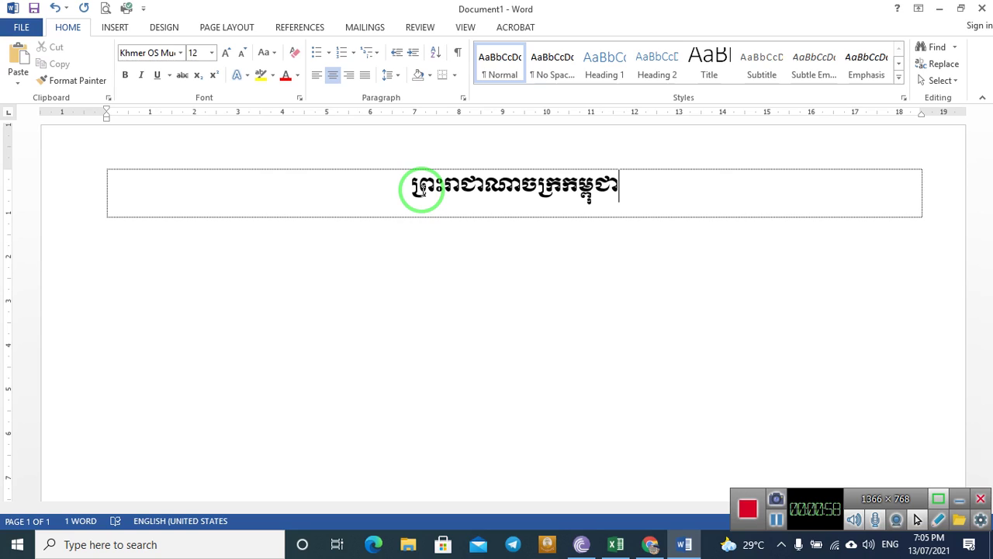
key(Return)
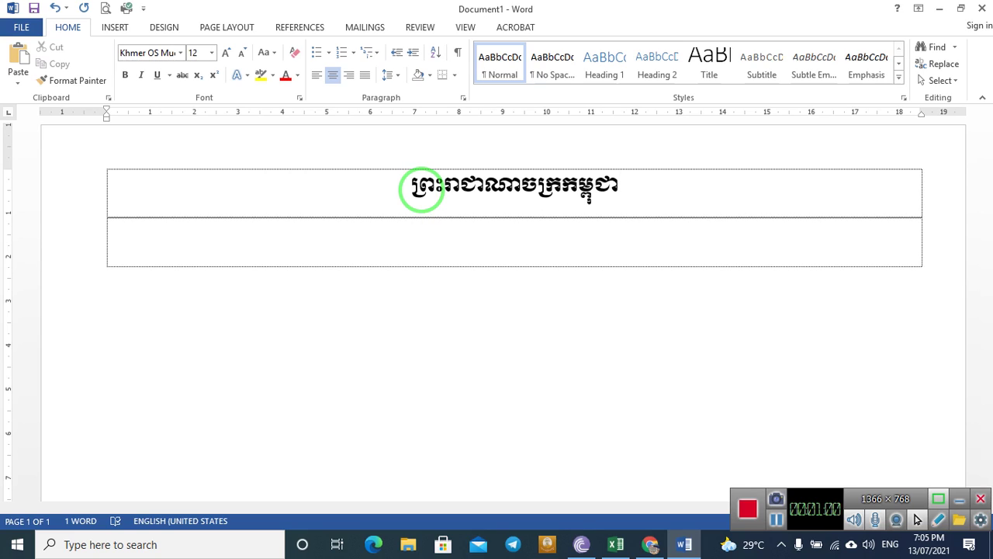
Fill successive table rows with Ctrl+R, Ctrl+L and Ctrl+E, then switch to Excel's Book1.
text(Ctr)
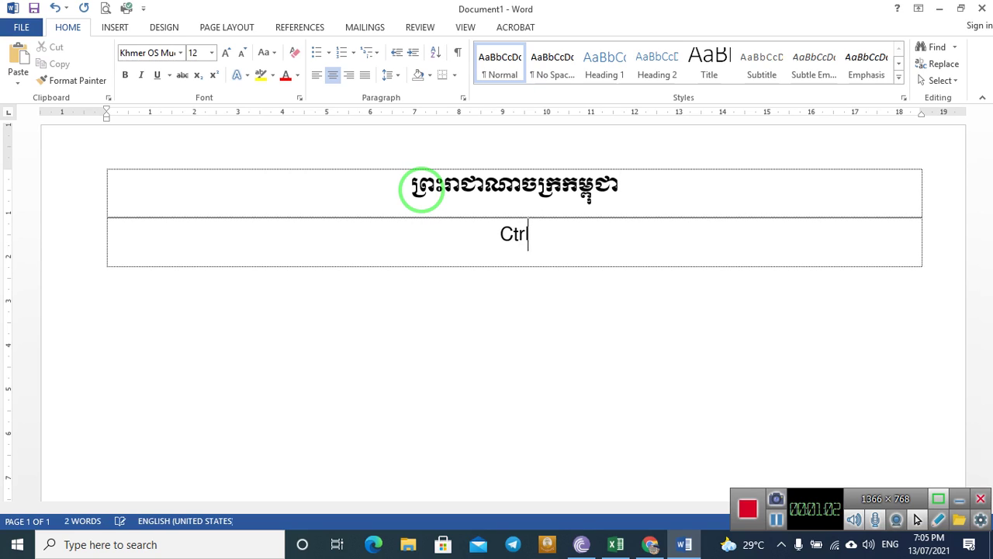
text(l+)
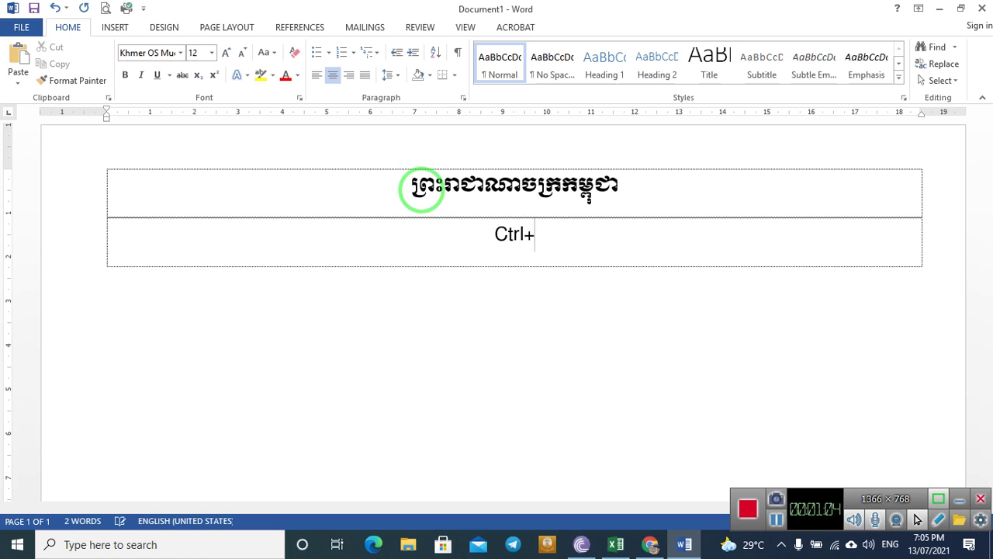
text(R)
key(Return)
text(C)
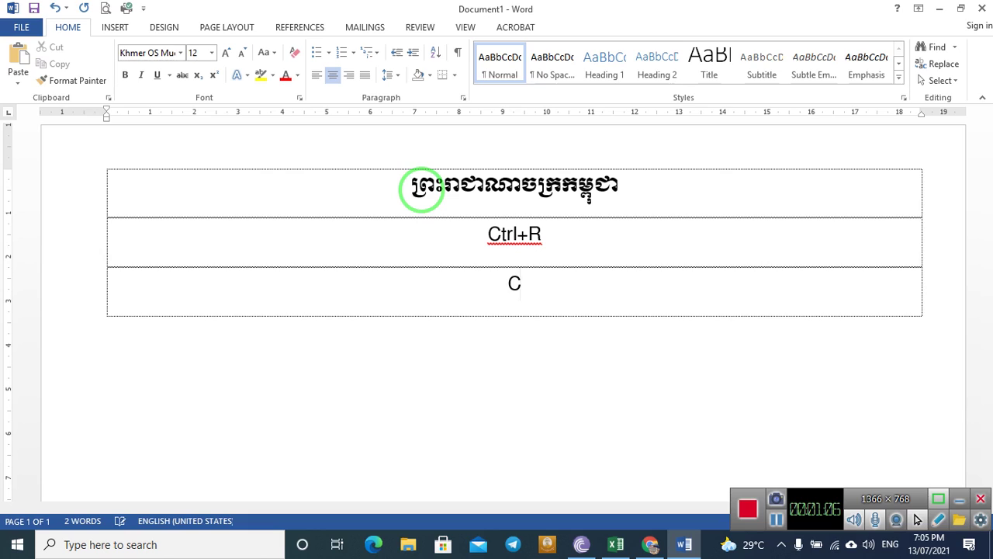
text(trl)
text(+)
text(L)
key(Return)
text(C)
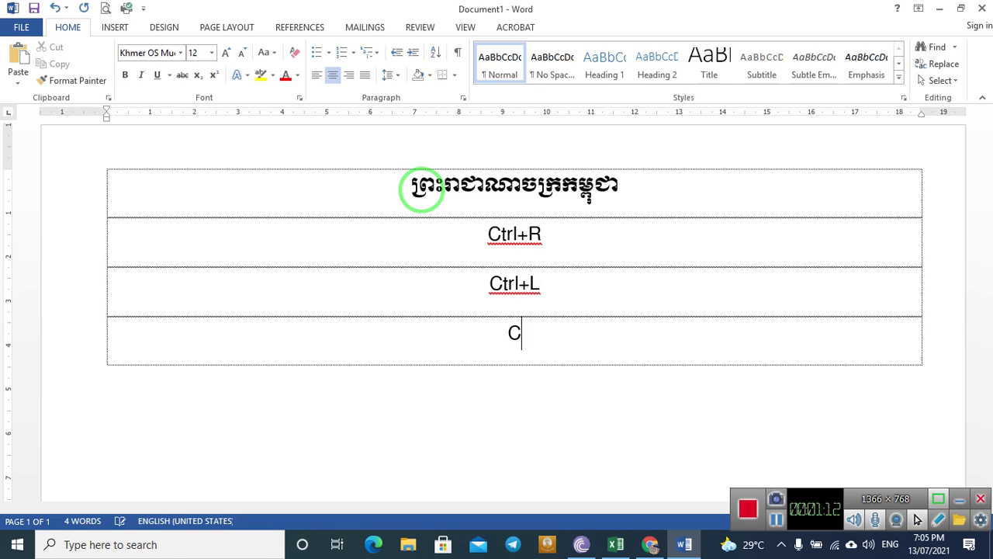
text(trl)
text(+E)
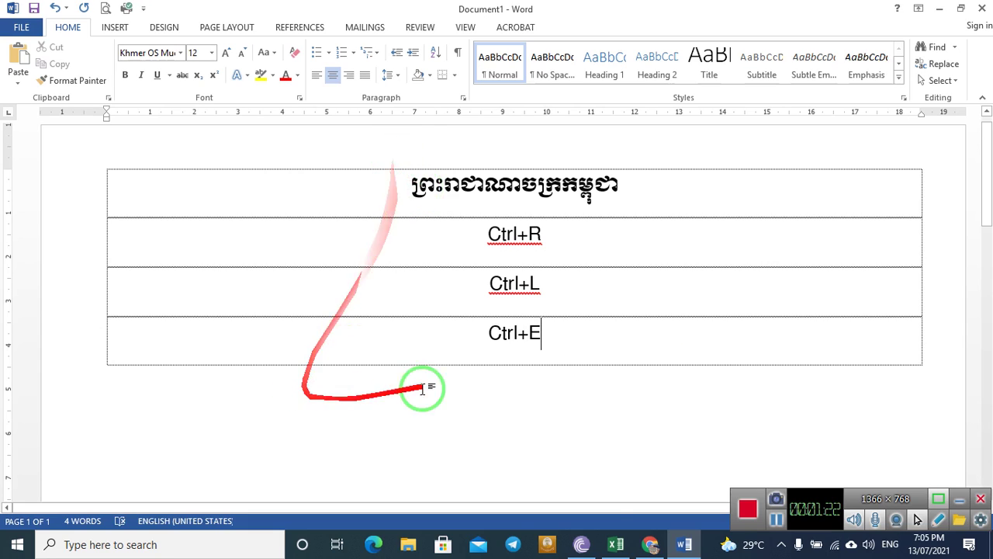
click(617, 545)
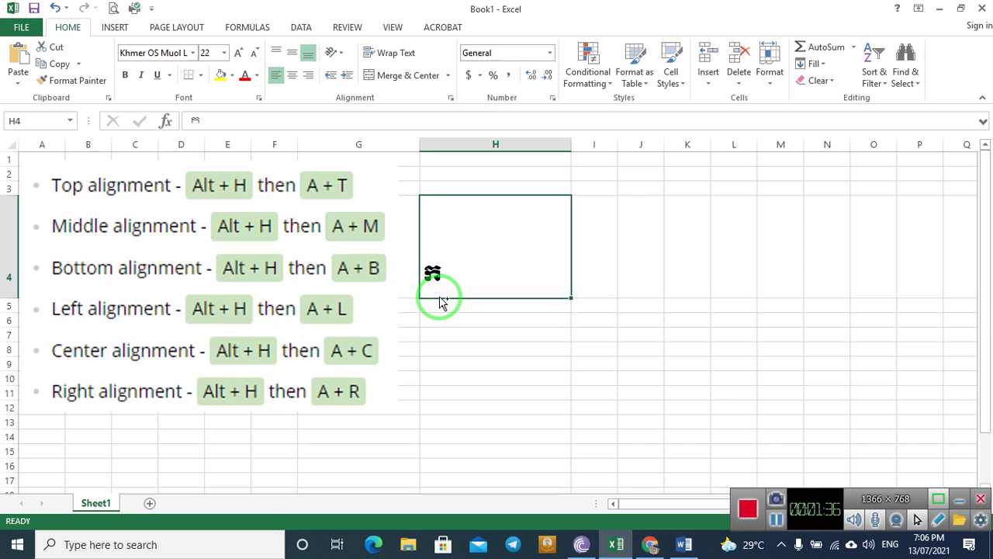
Run Flash Fill on H4 via Ctrl+E and the Data tab, dismissing both no-pattern warnings.
key(ctrl+e)
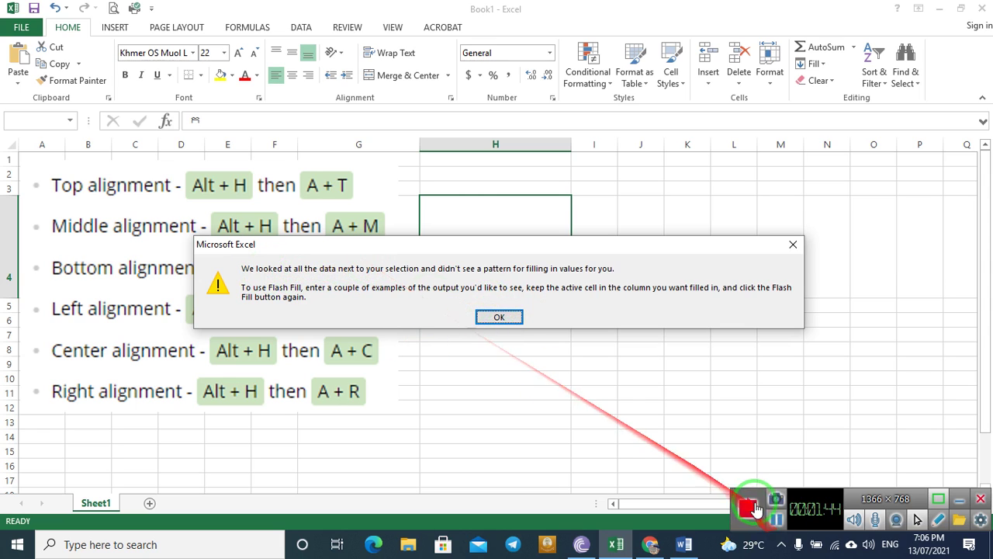
click(776, 496)
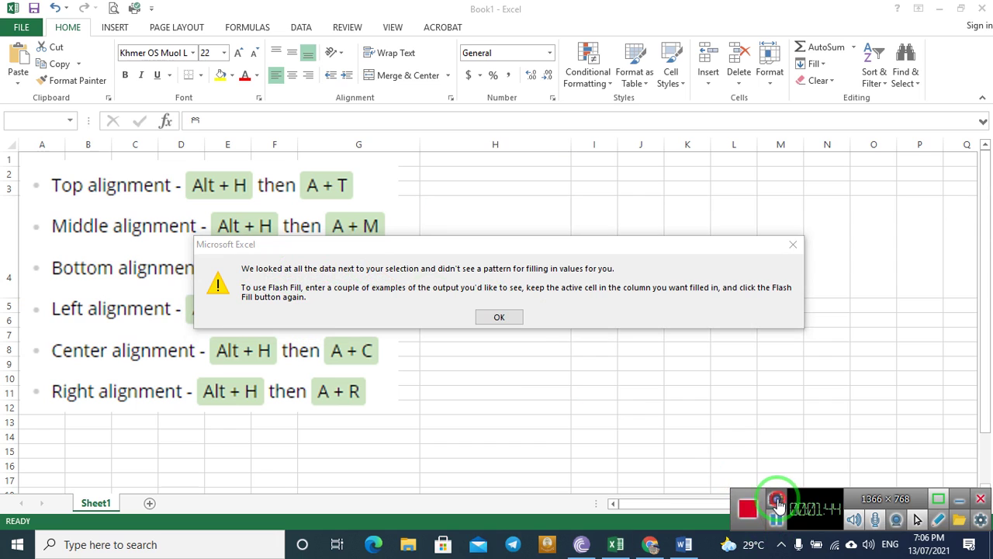
click(512, 318)
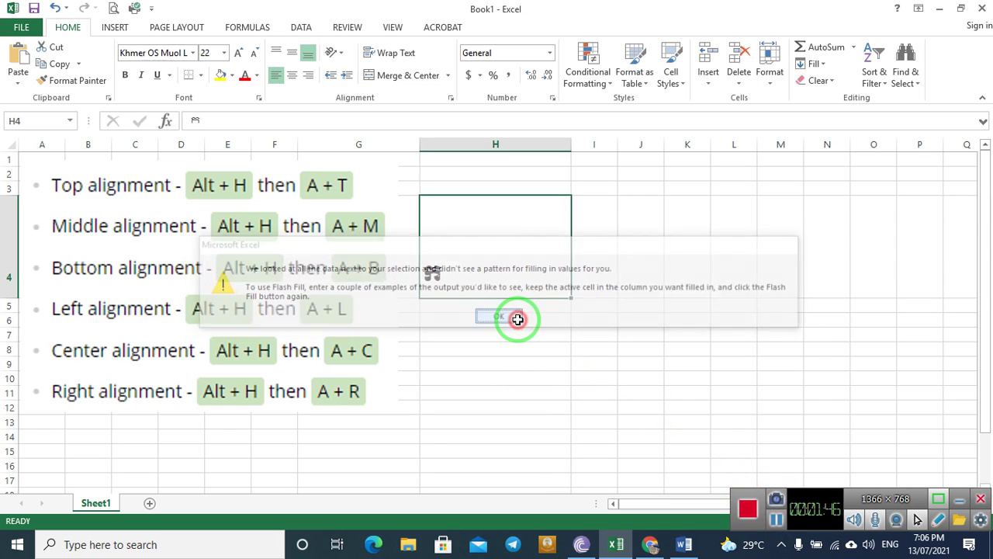
click(304, 27)
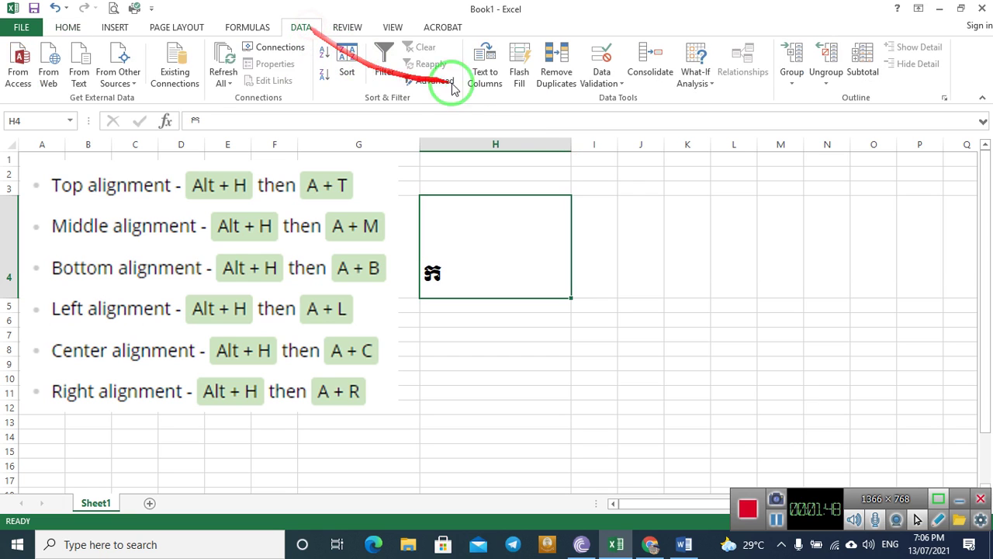
click(520, 78)
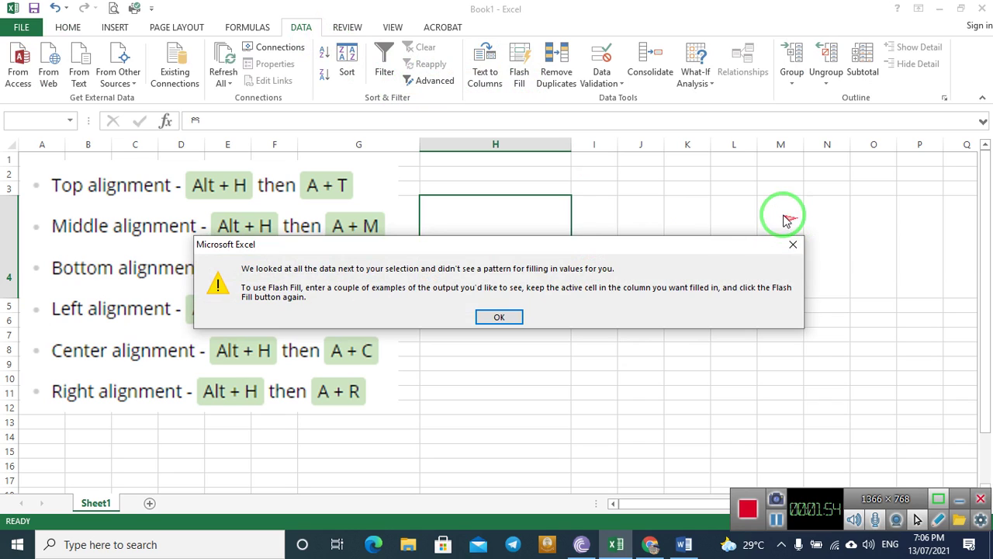
click(506, 321)
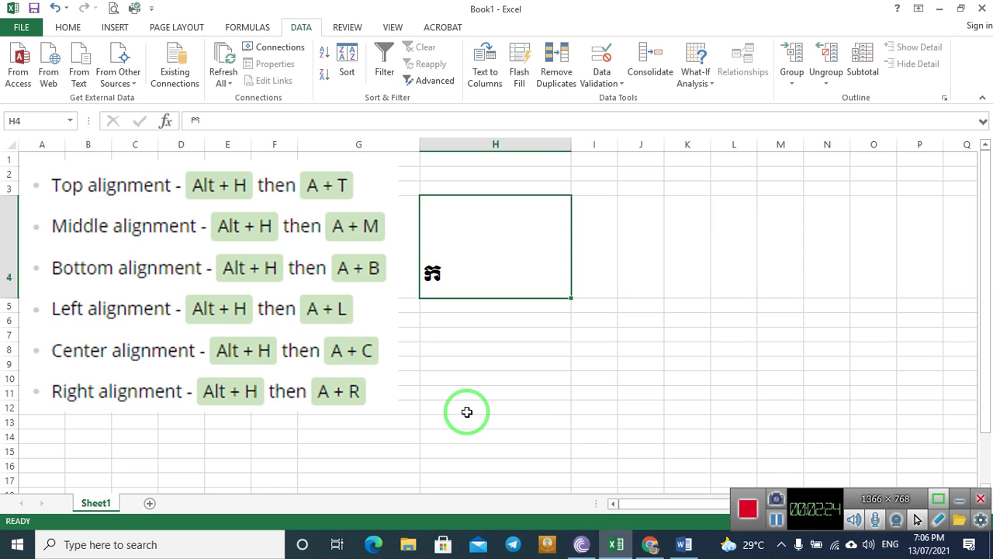
Show the Home tab with its KeyTips using Alt+H.
key(alt+h)
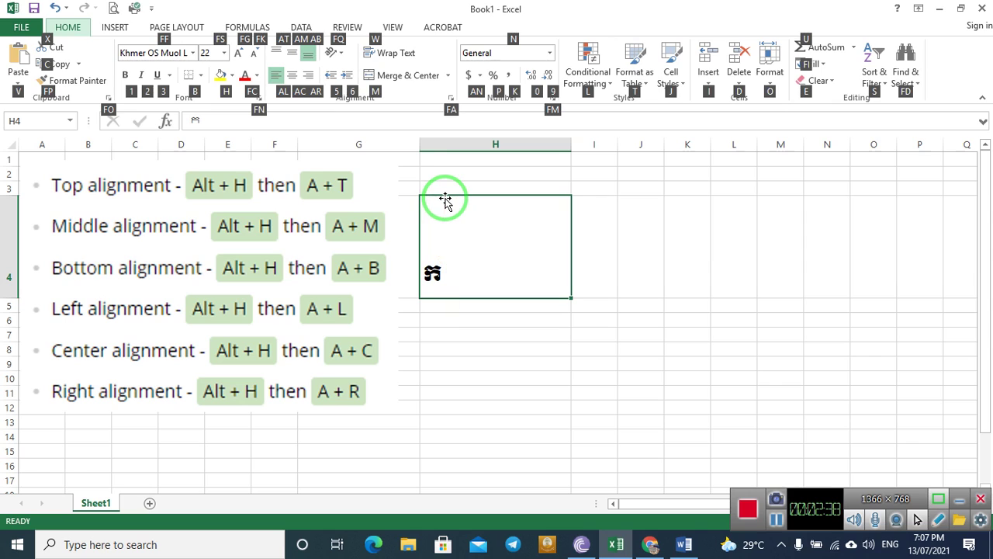
Top-align the Khmer character in H4 with A, T and apply left alignment.
key(a)
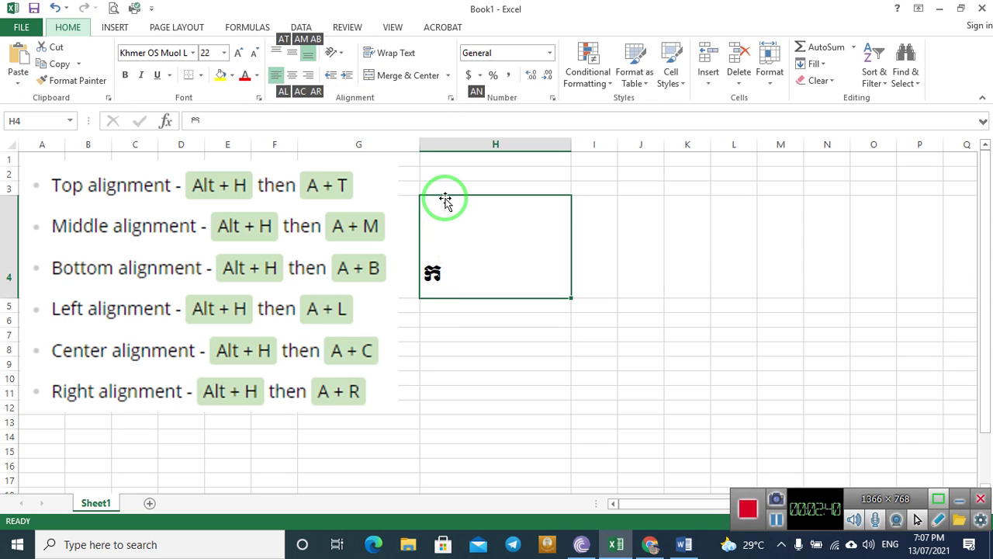
key(t)
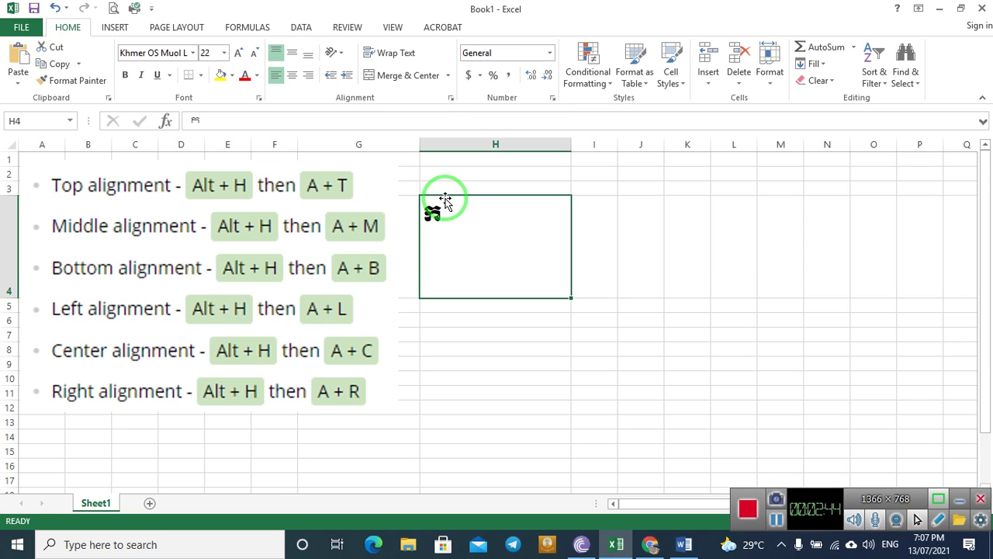
key(alt+h)
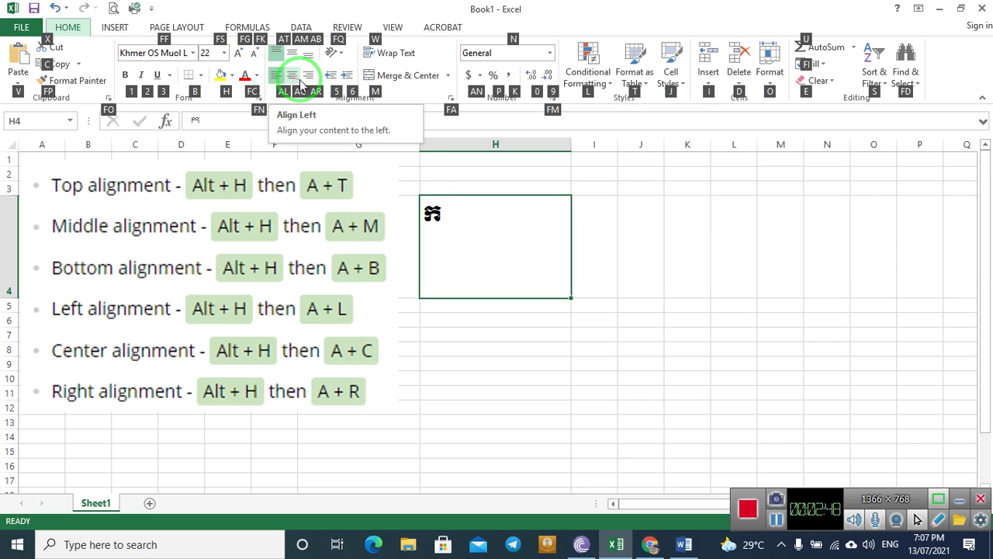
click(277, 76)
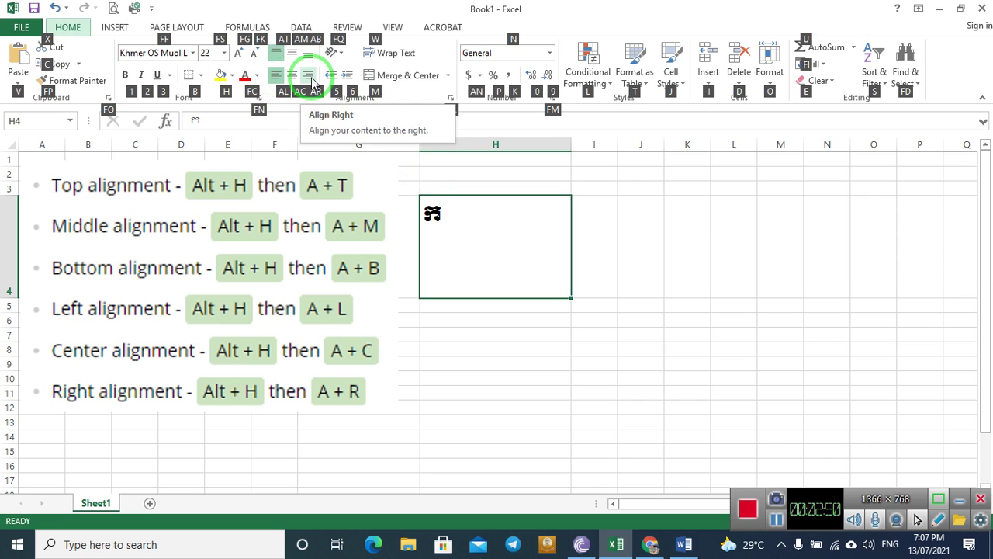
Right-align the H4 character with A, R, closing the Fill Color palette without applying a colour.
key(a)
key(r)
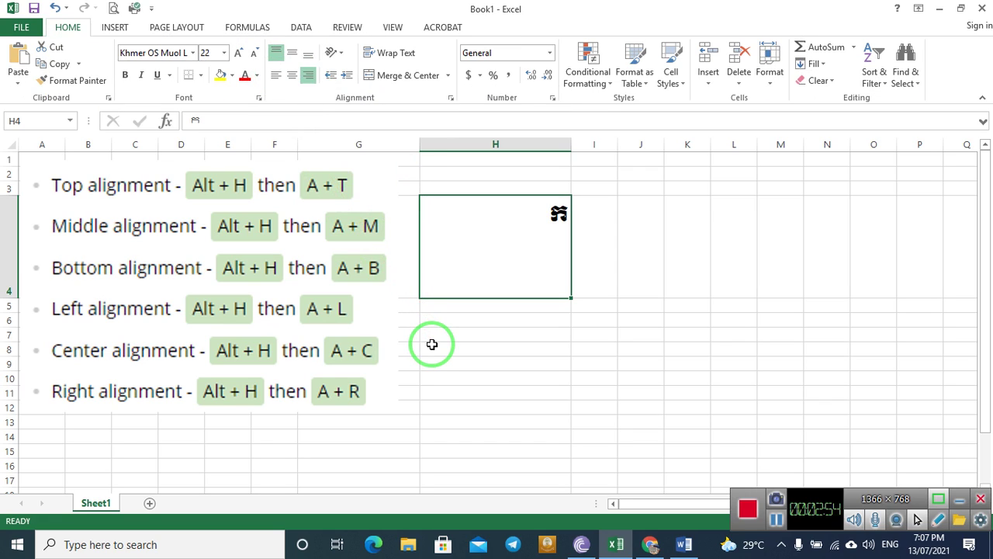
key(alt+h)
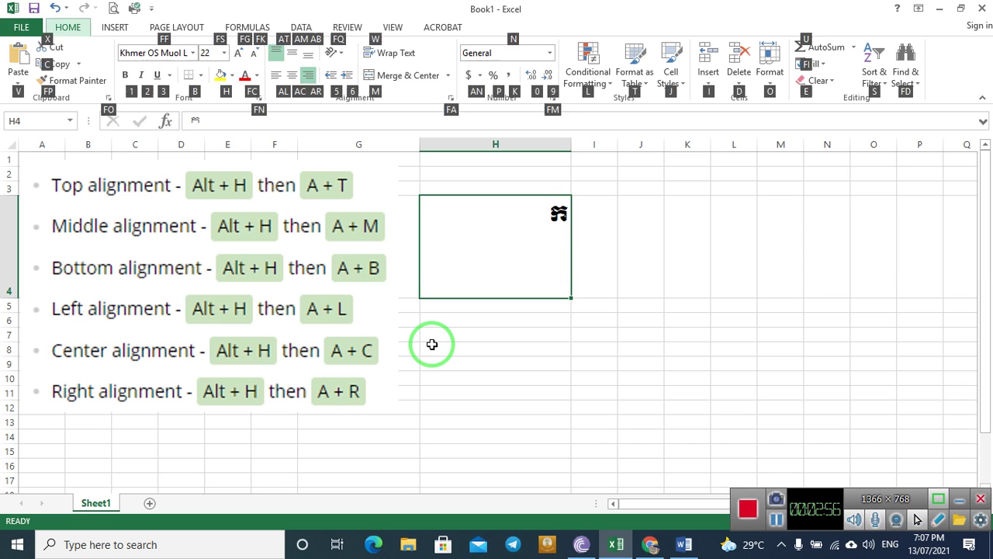
key(h)
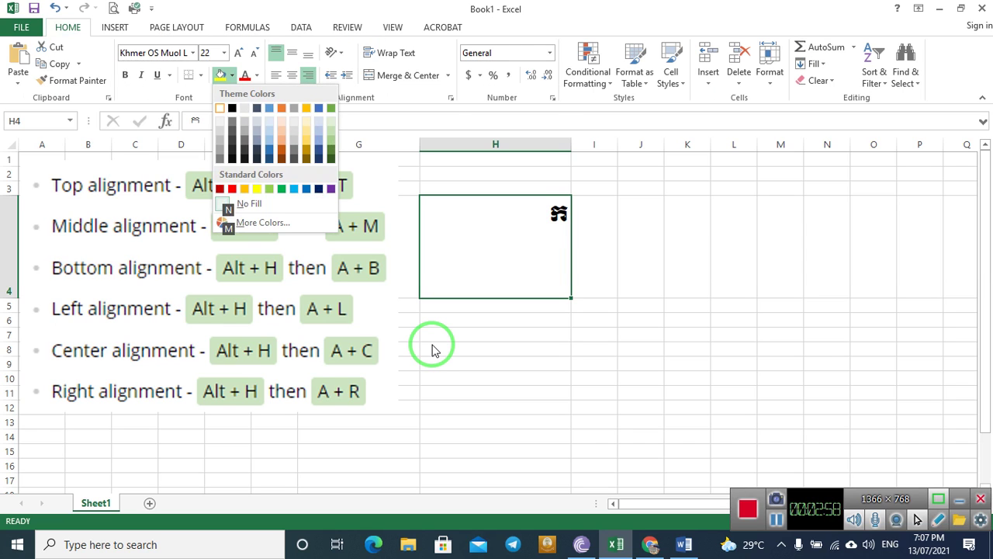
click(430, 341)
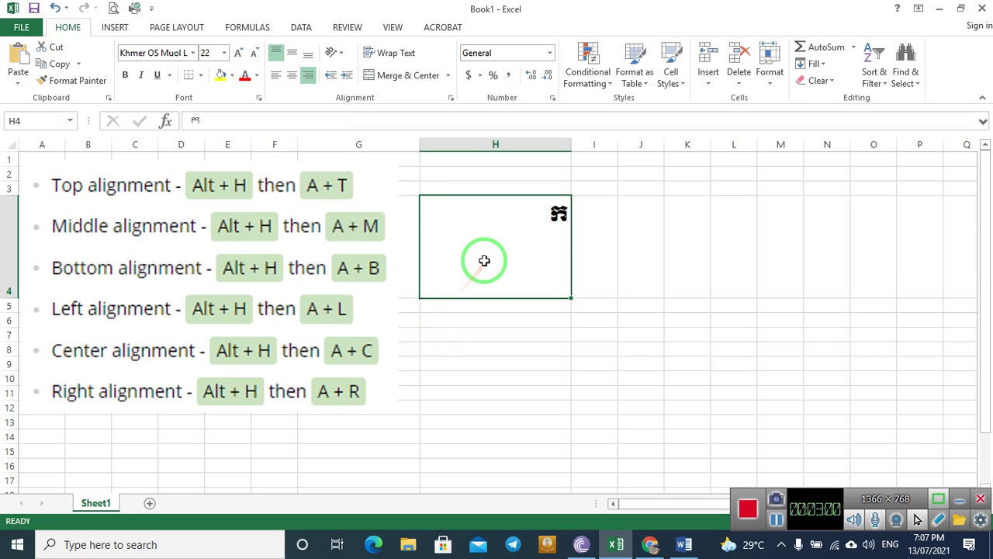
key(alt+h)
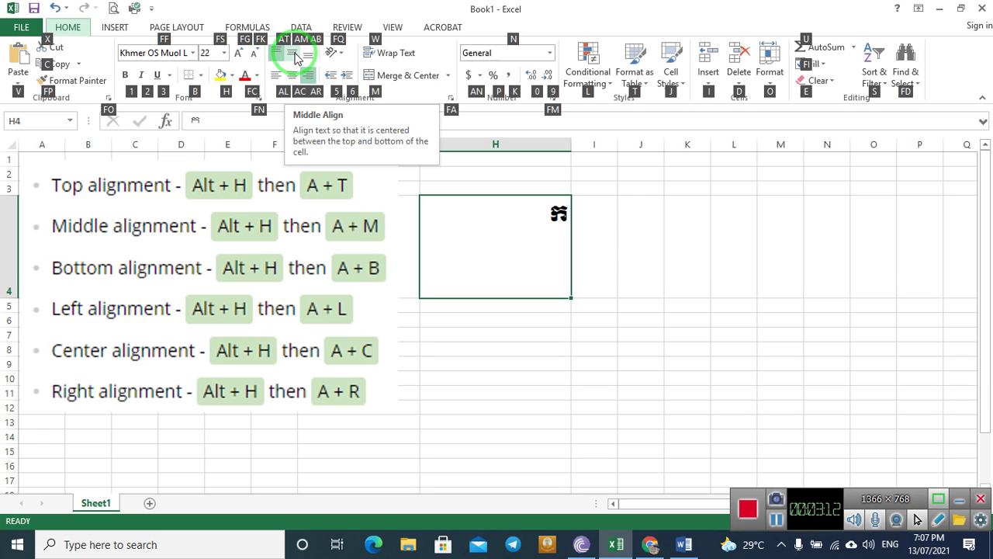
Apply Middle Align (A, M) and Center (A, C) to the Khmer character in H4.
key(a)
key(m)
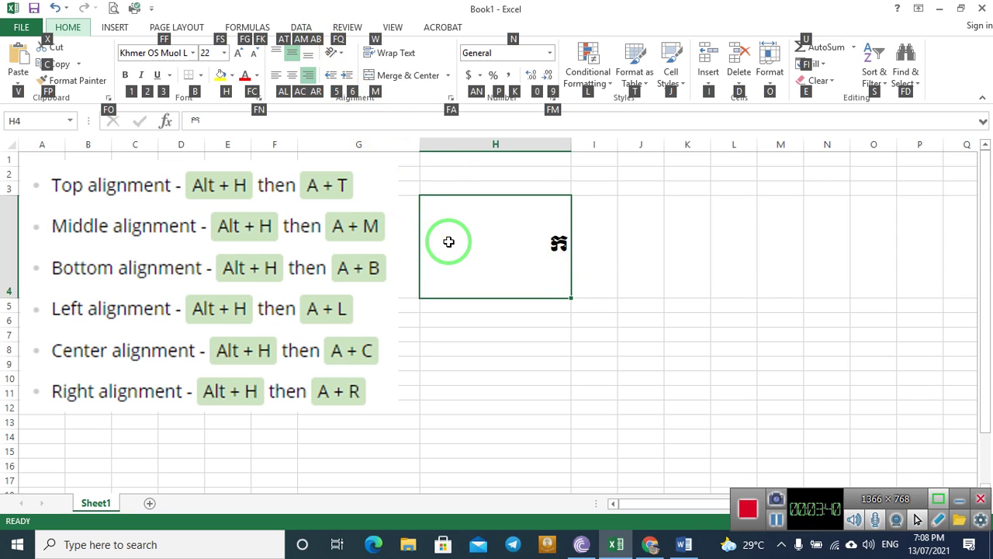
key(a)
key(c)
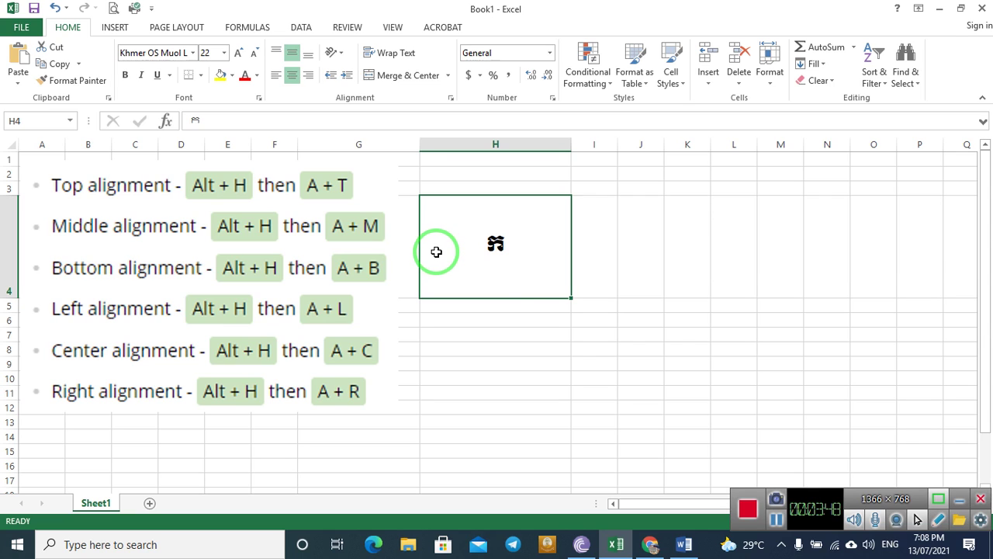
click(788, 493)
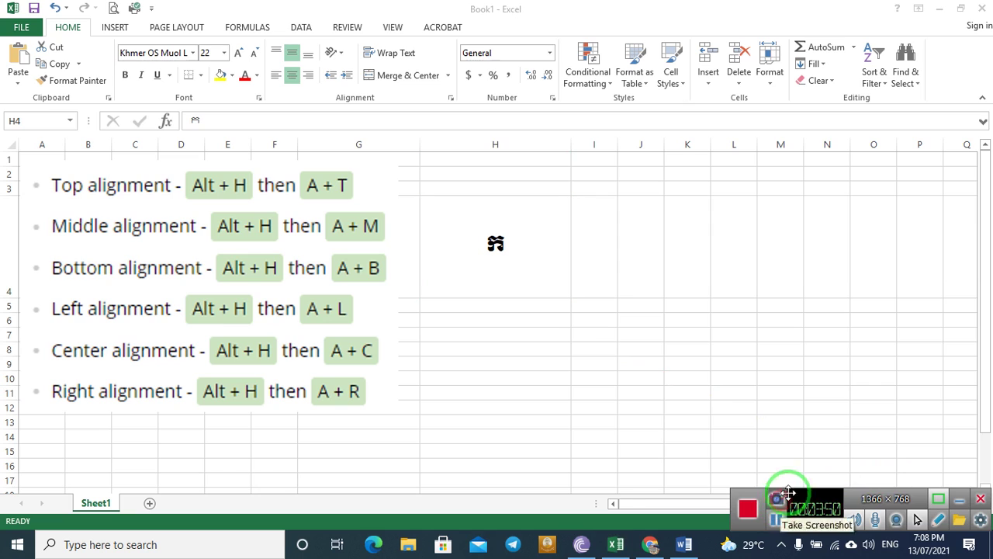